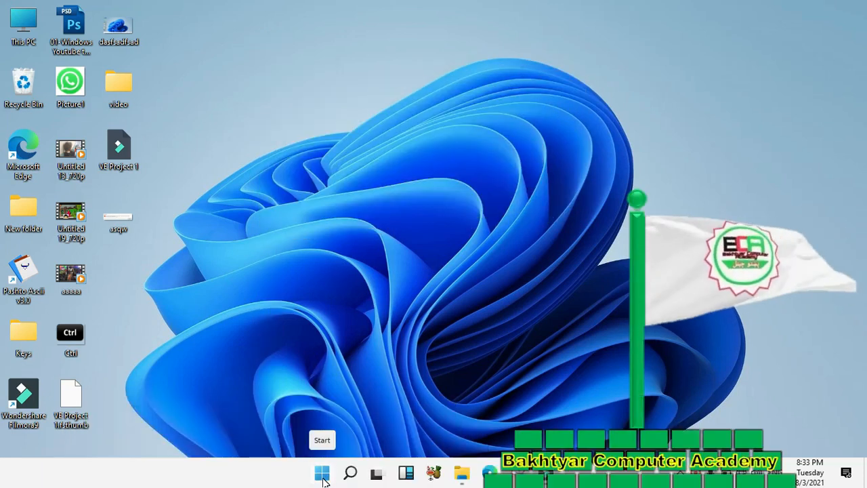
Launch Excel through the Run dialog with the command Excel and create a blank workbook
right_click(322, 474)
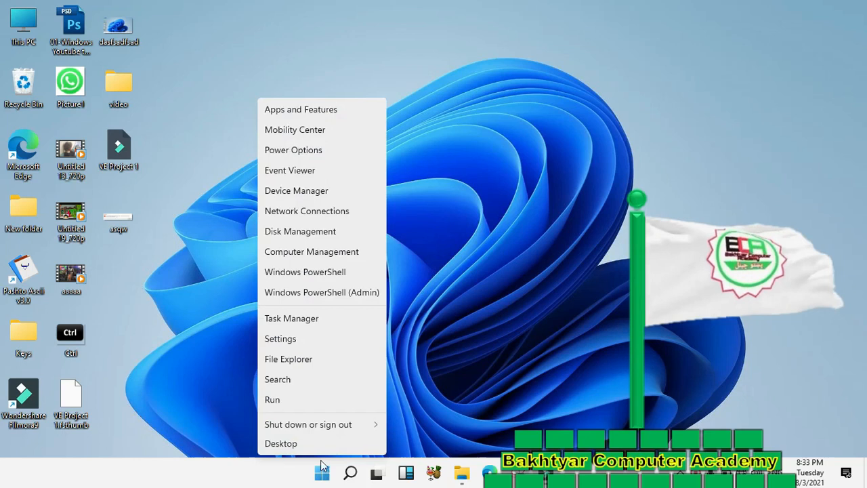
click(305, 407)
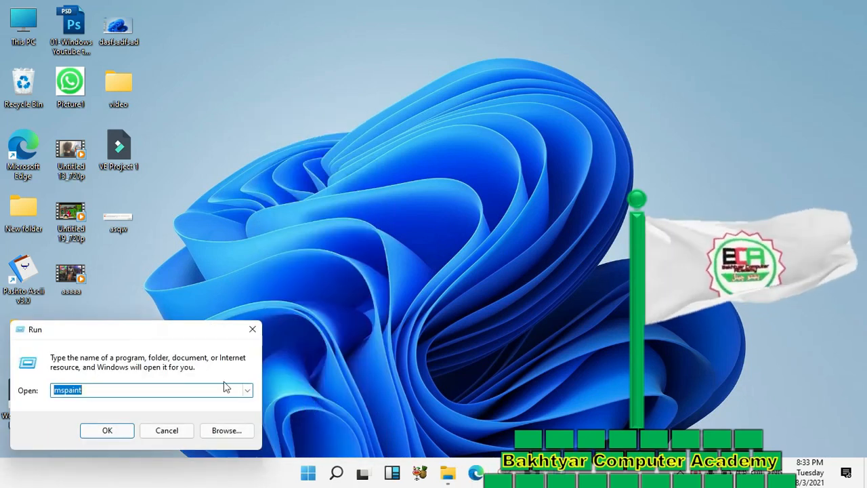
drag(237, 330, 448, 232)
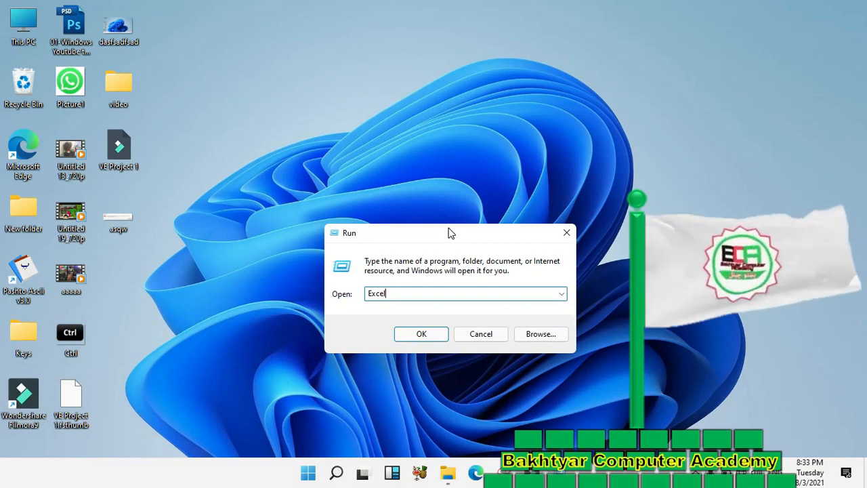
click(420, 336)
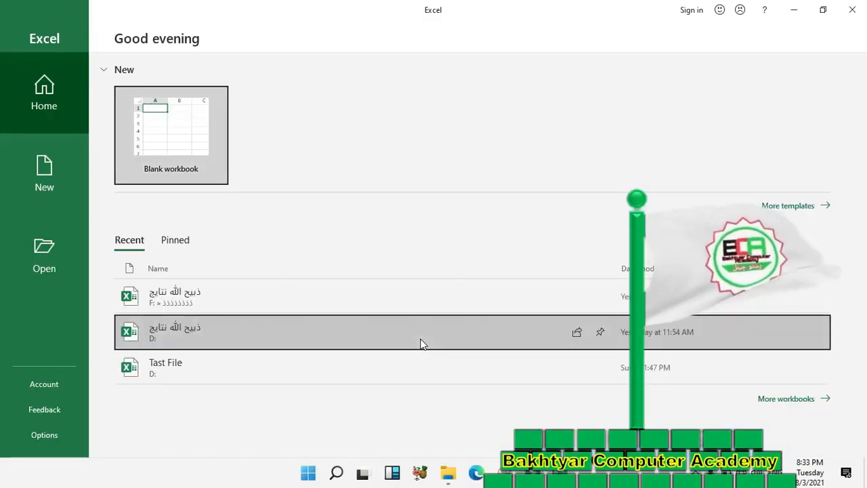
click(128, 135)
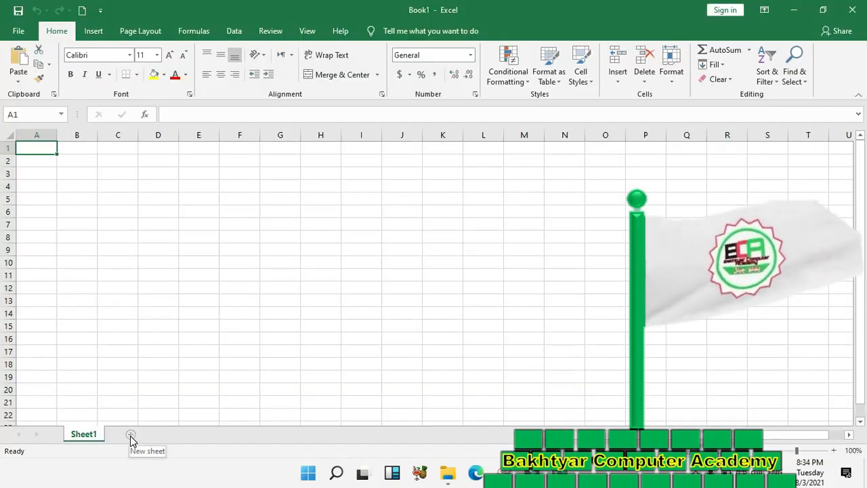
Add six new worksheets to the workbook, ending with Sheet7
click(130, 435)
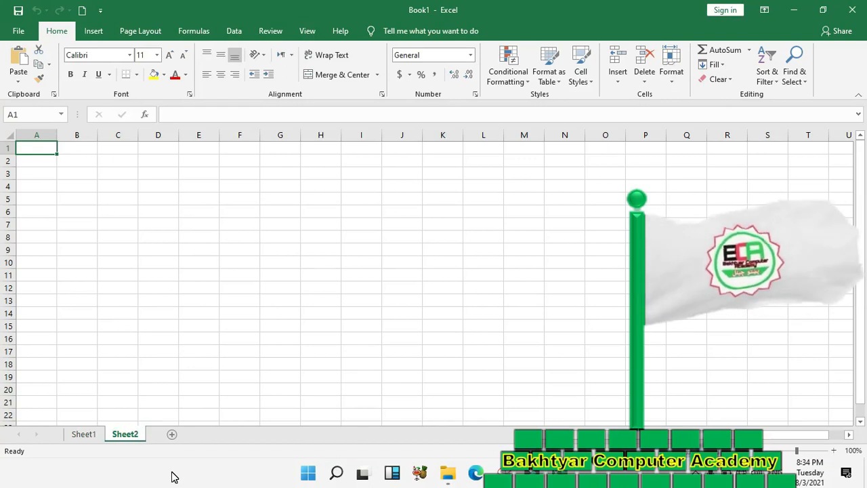
key(alt+shift+F1)
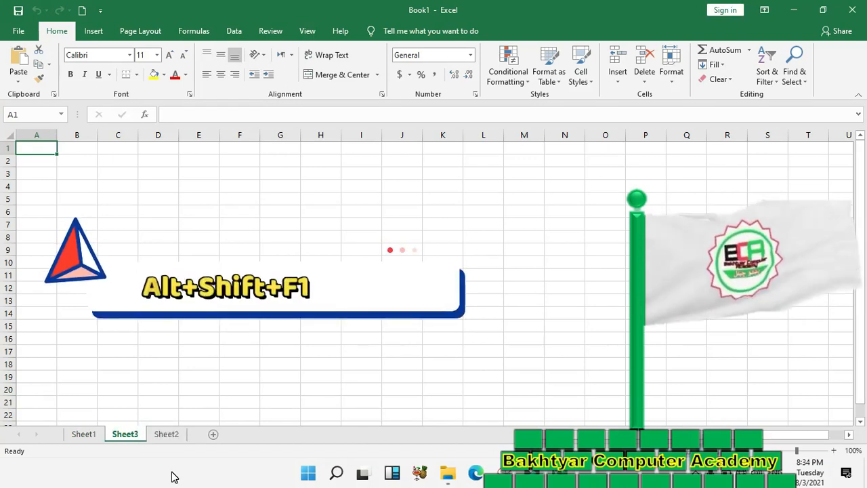
key(alt+shift+F1)
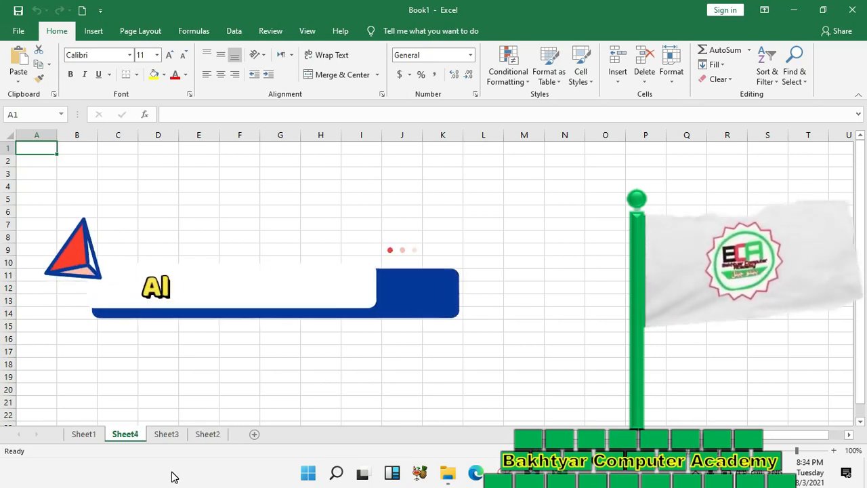
key(alt+shift+F1)
key(alt+shift+F1)
key(alt+shift+F1)
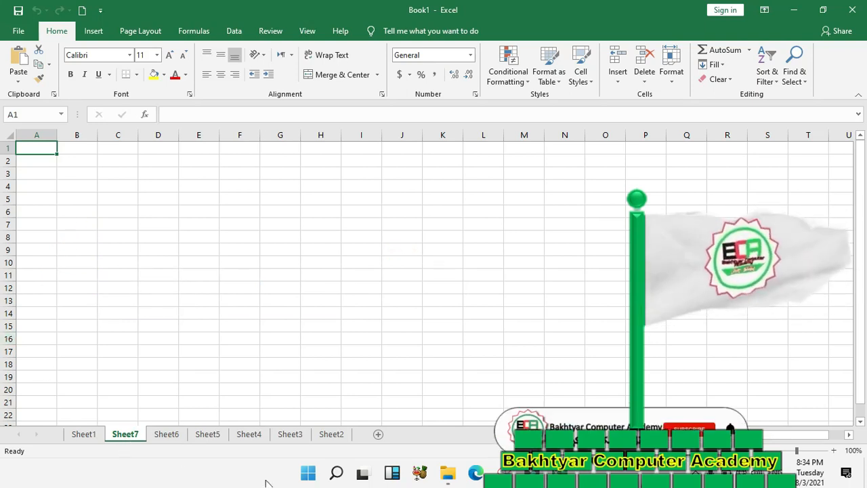
Group the sheets from Sheet7 through Sheet2 and hide them all, leaving only Sheet1 out of the group
shift+click(339, 435)
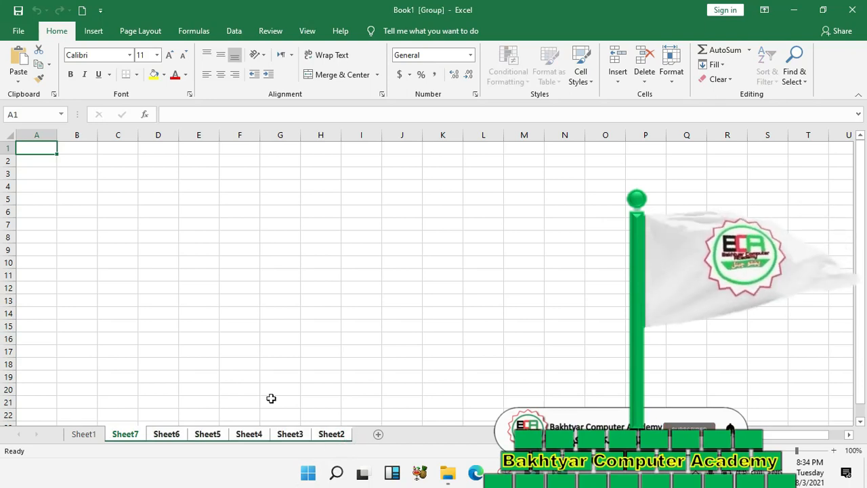
drag(190, 250, 382, 322)
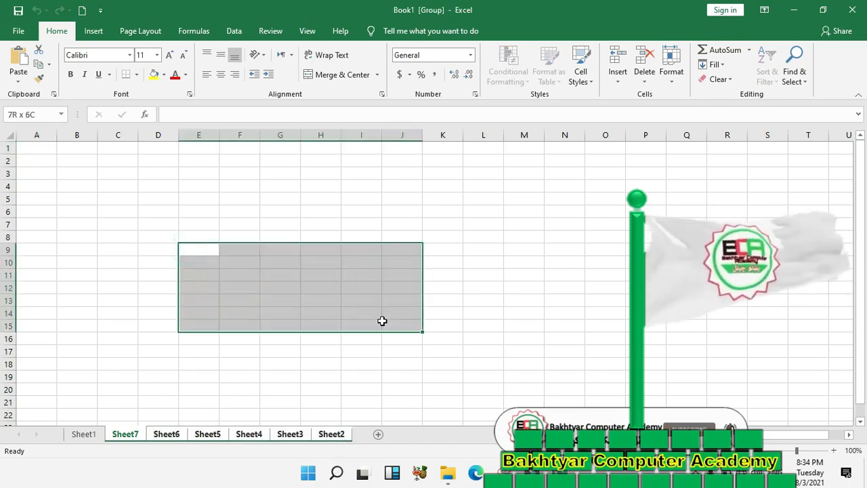
right_click(317, 436)
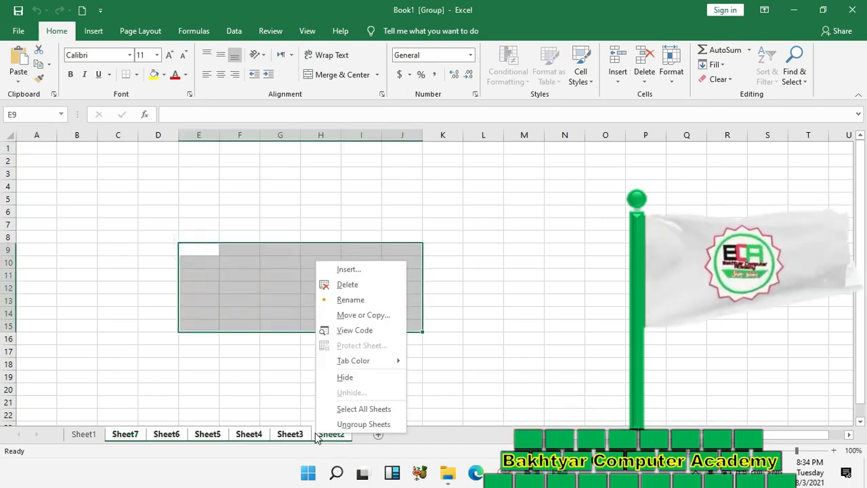
click(344, 378)
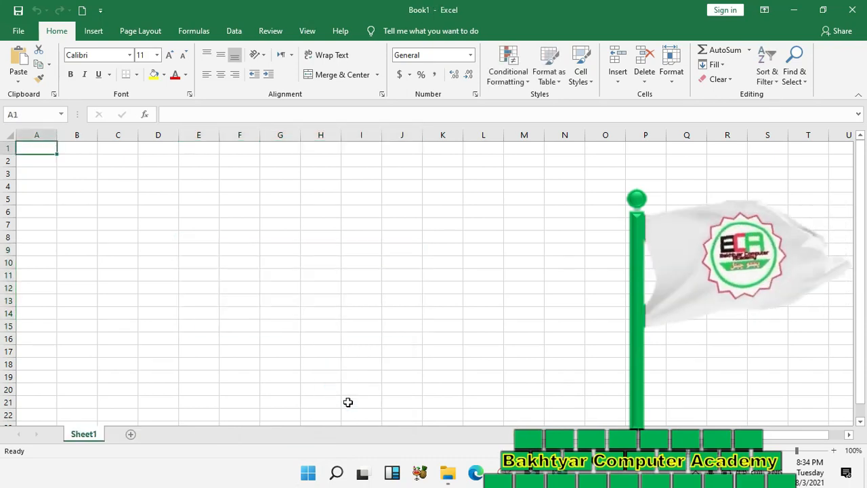
Unhide Sheet4 from the list of hidden sheets
right_click(97, 440)
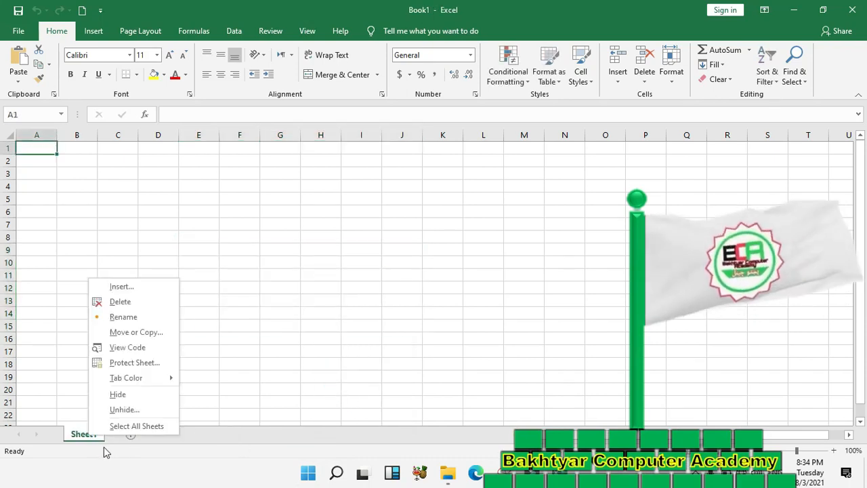
click(127, 409)
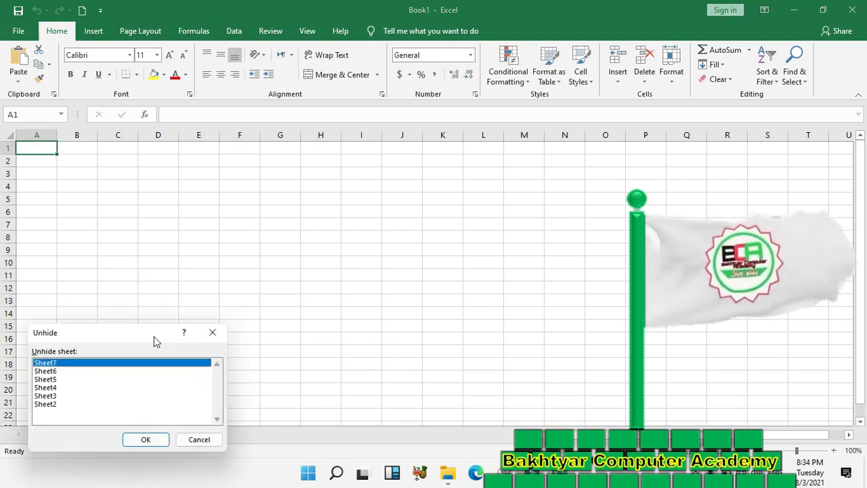
drag(154, 337, 190, 276)
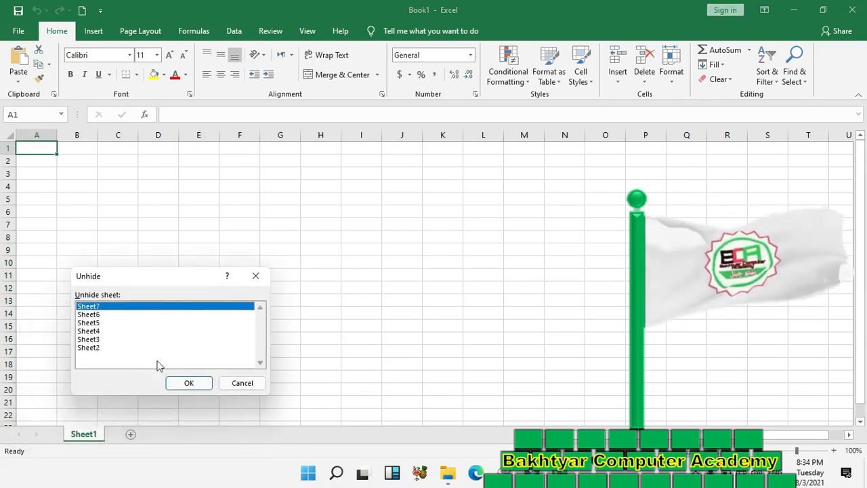
click(84, 331)
click(189, 383)
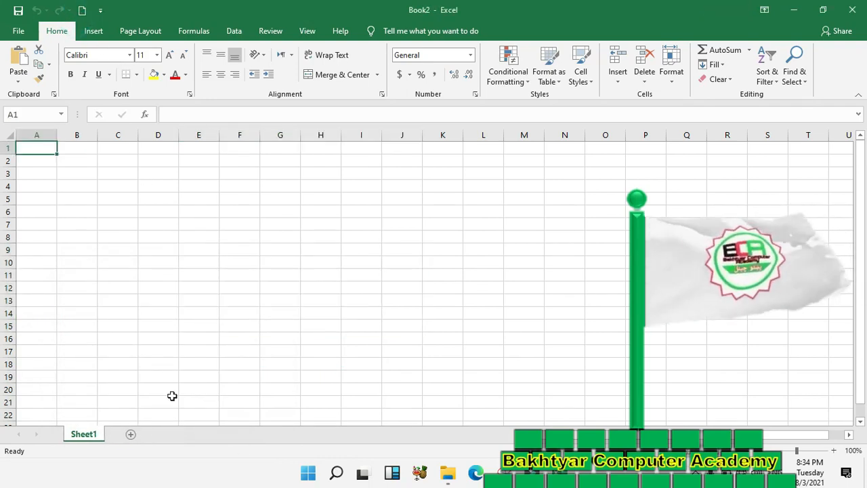
Add nine new worksheets to the Book2 workbook, up to Sheet10
click(129, 435)
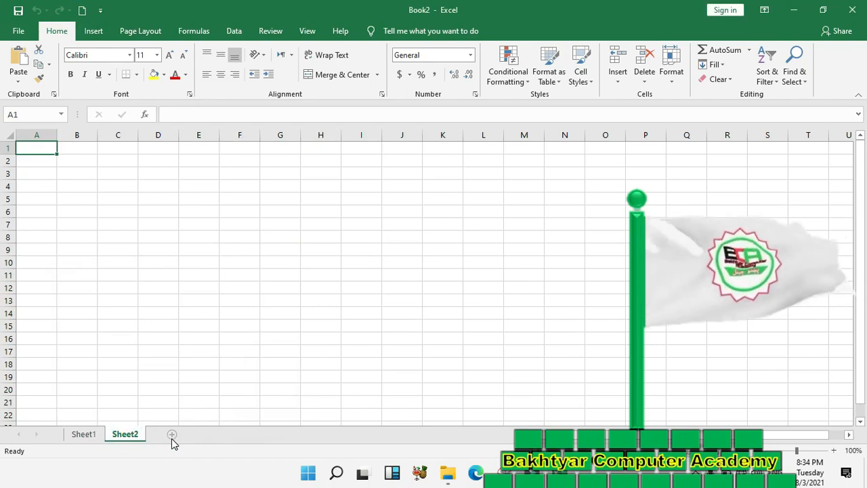
click(173, 437)
click(214, 436)
click(261, 437)
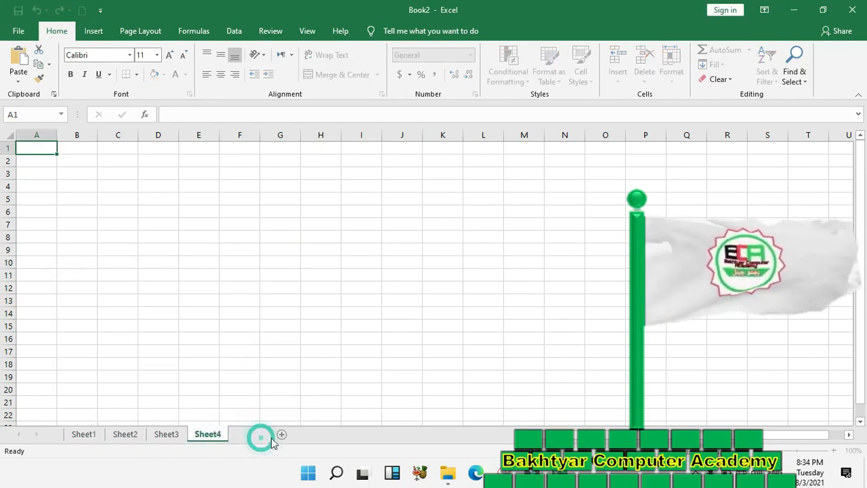
click(332, 435)
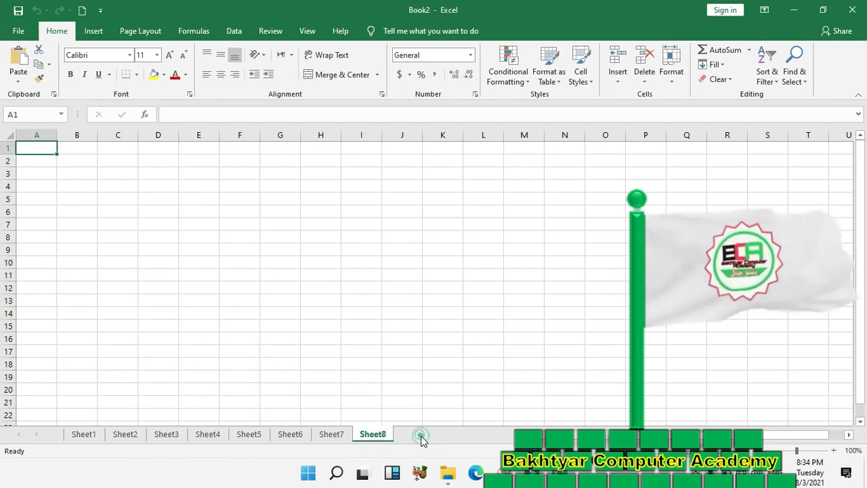
click(459, 436)
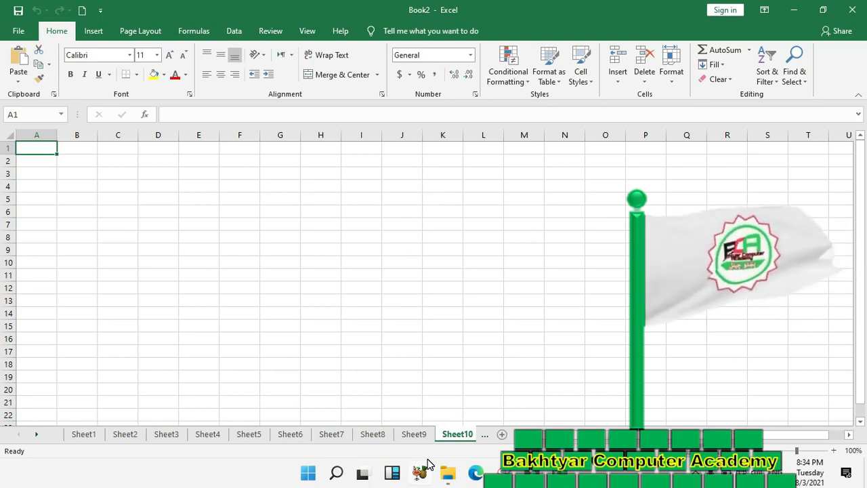
Switch to Sheet2 and open the Custom Views dialog
click(126, 434)
drag(129, 238, 377, 315)
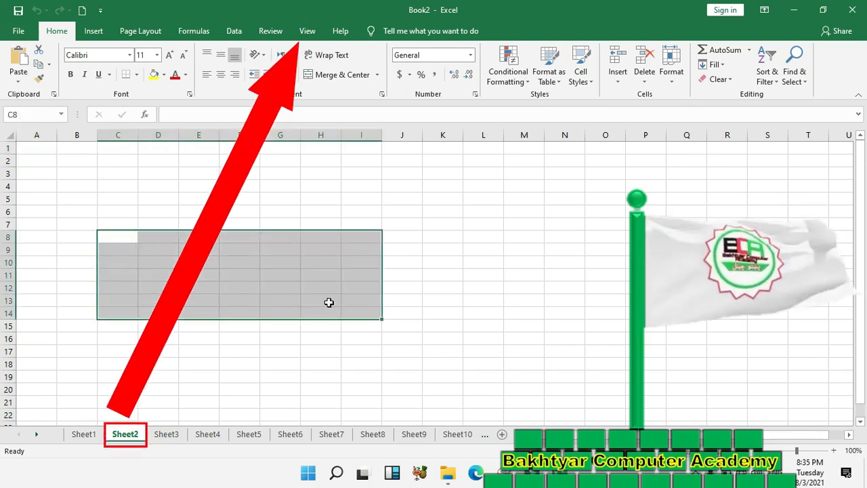
click(351, 276)
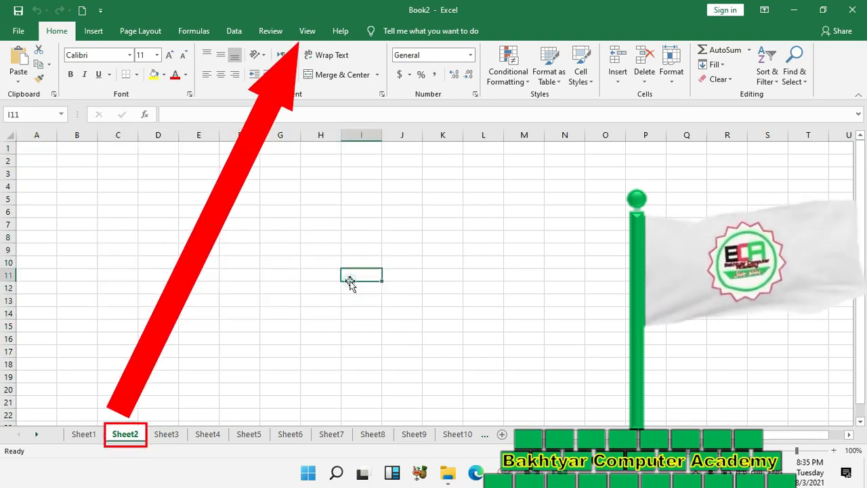
click(306, 31)
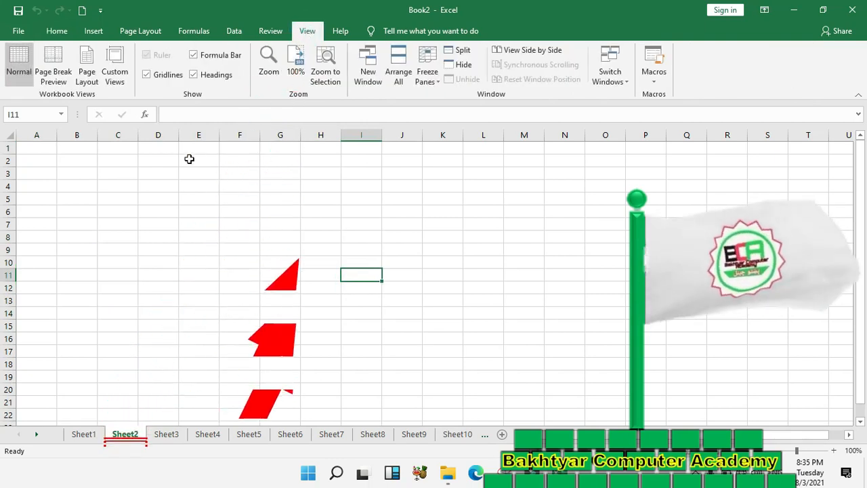
click(118, 70)
mouse_move(579, 144)
mouse_down()
mouse_move(426, 182)
mouse_move(395, 165)
mouse_up()
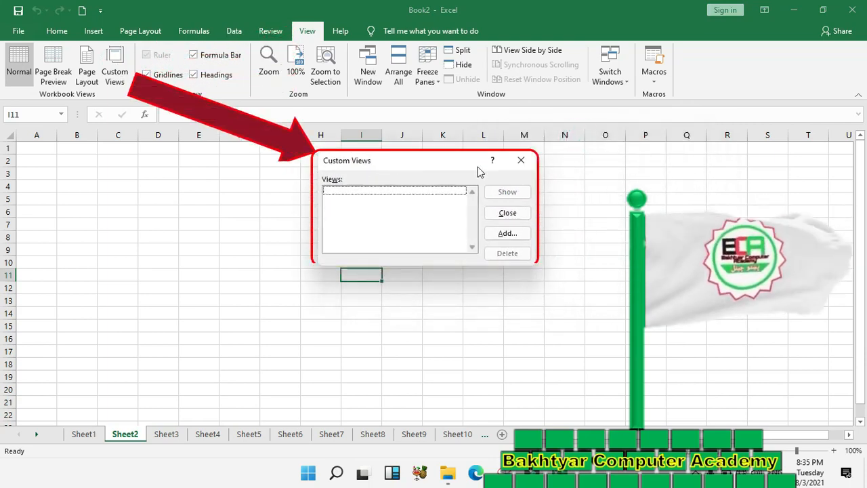
Add a custom view named "All Sheet Hidden Tricks"
click(507, 235)
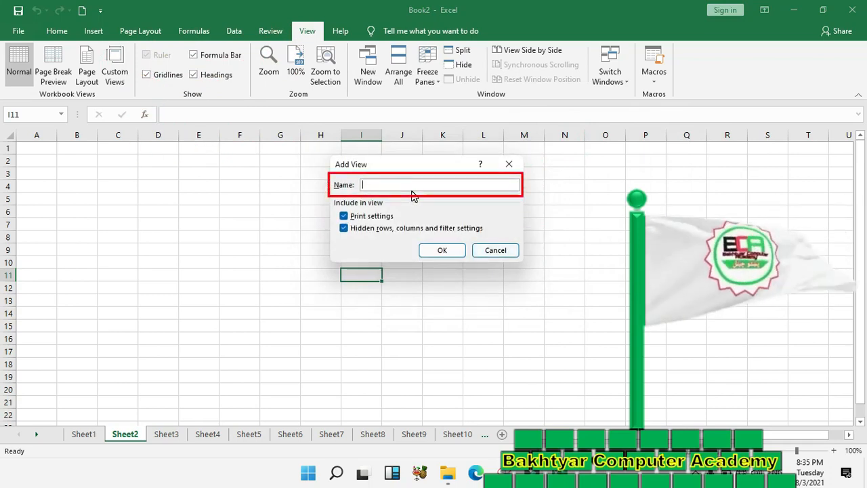
text(Sheet)
key(BackSpace)
key(BackSpace)
key(BackSpace)
key(BackSpace)
key(BackSpace)
text(All )
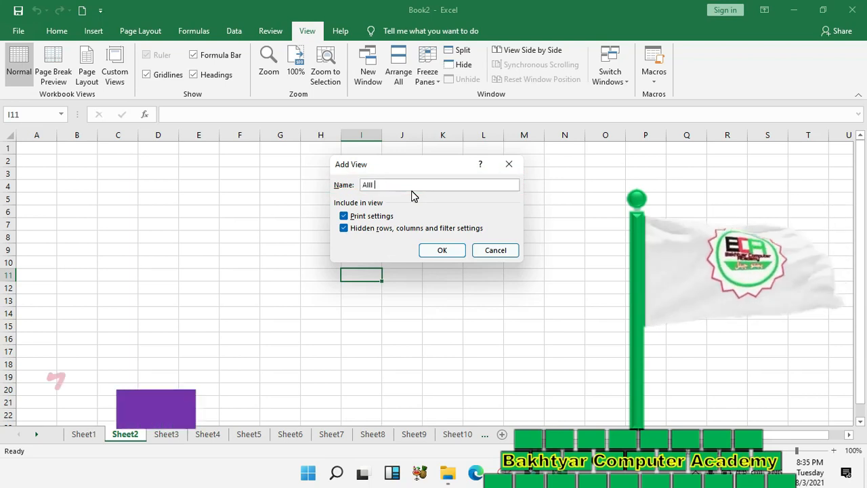
text(Sheet Hidden Tricks)
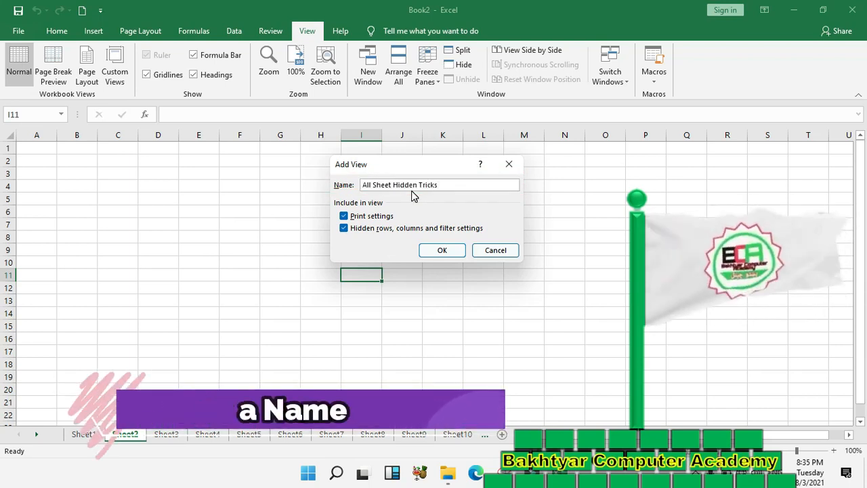
click(443, 251)
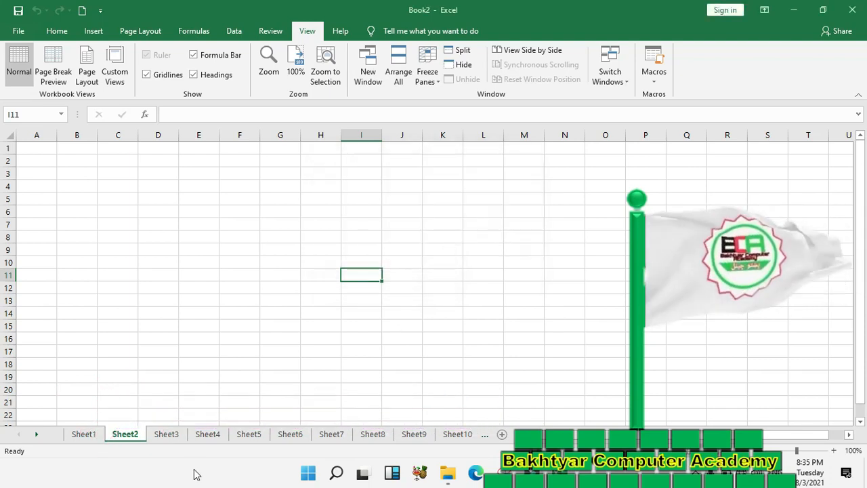
Group the sheets from Sheet2 through Sheet10
click(130, 434)
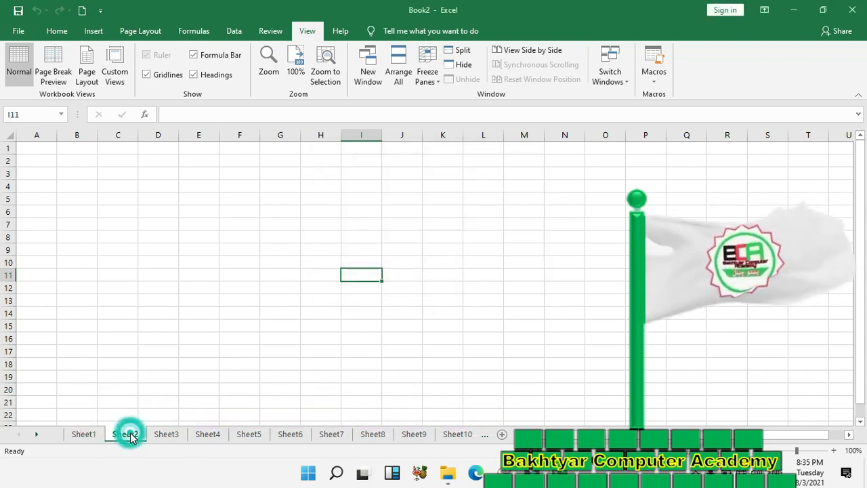
ctrl+click(170, 437)
ctrl+click(208, 438)
ctrl+click(245, 437)
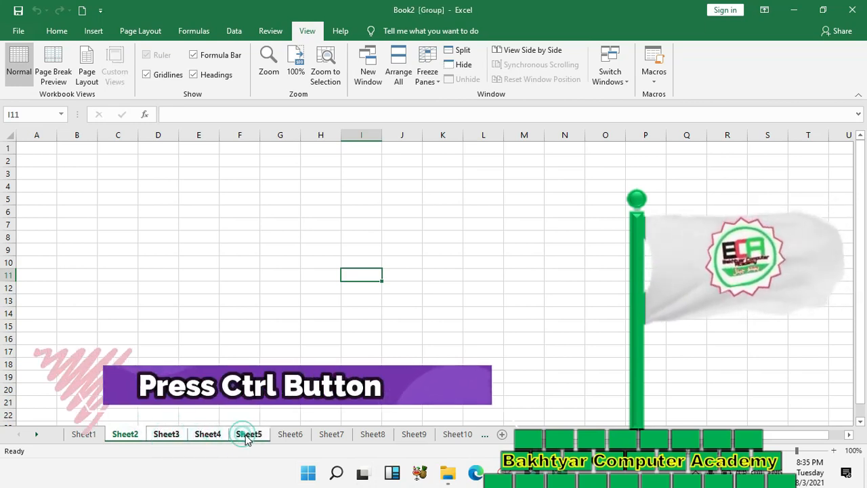
ctrl+click(289, 437)
ctrl+click(332, 437)
ctrl+click(372, 437)
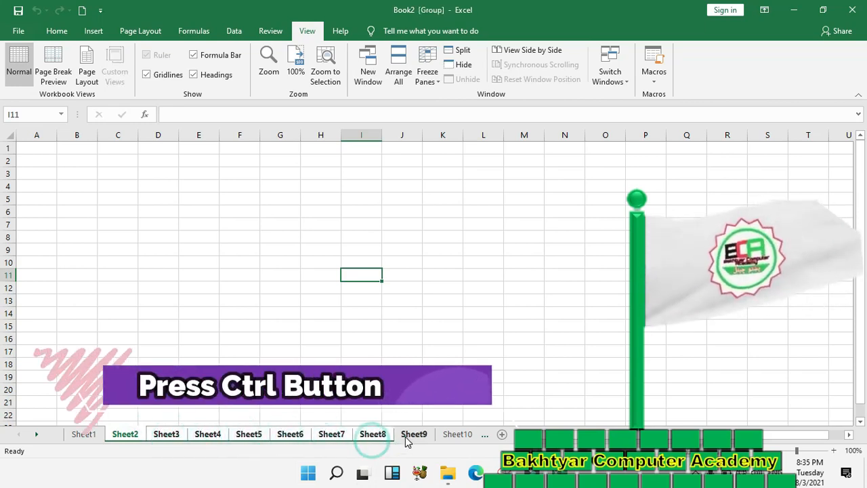
ctrl+click(451, 437)
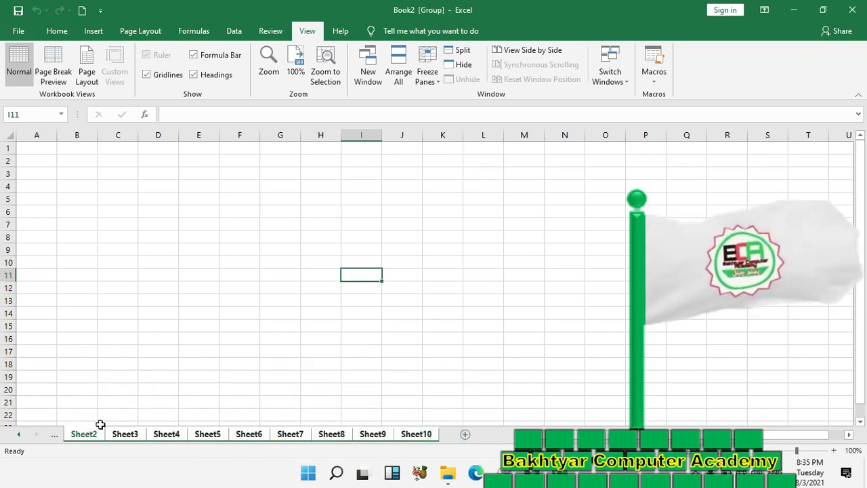
Ungroup the selected sheets
click(240, 387)
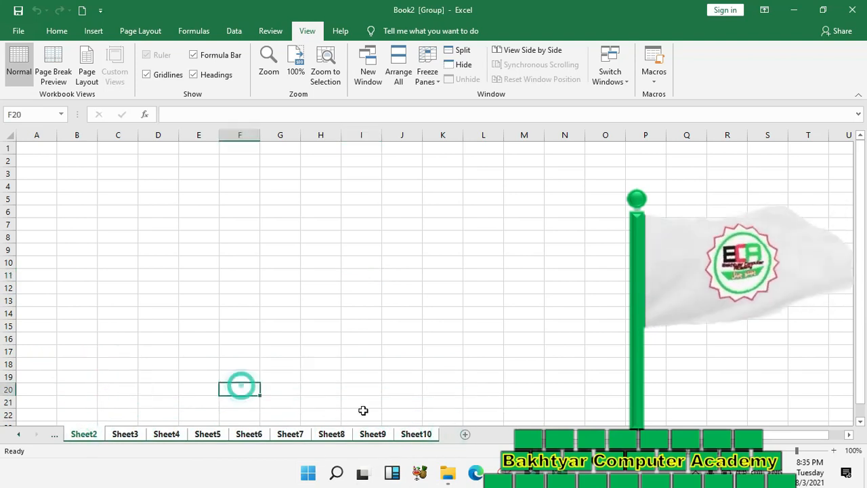
right_click(291, 437)
click(318, 427)
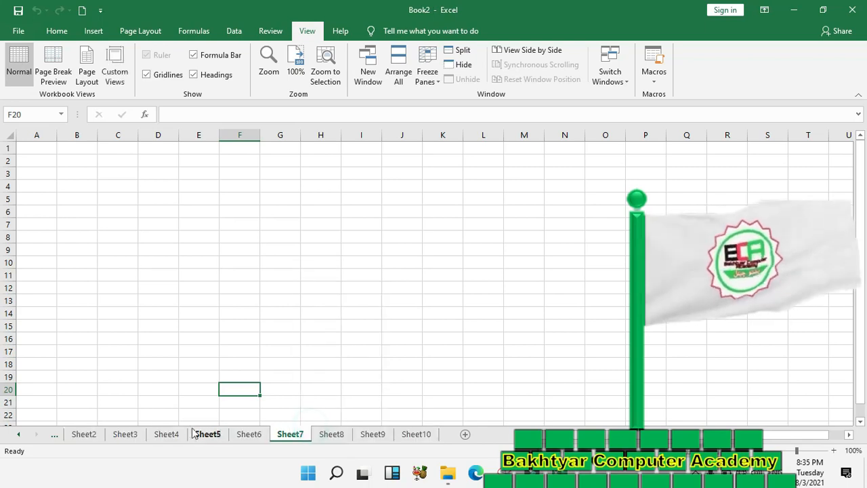
Group the sheets from Sheet2 through Sheet10 and hide them all at once
click(84, 435)
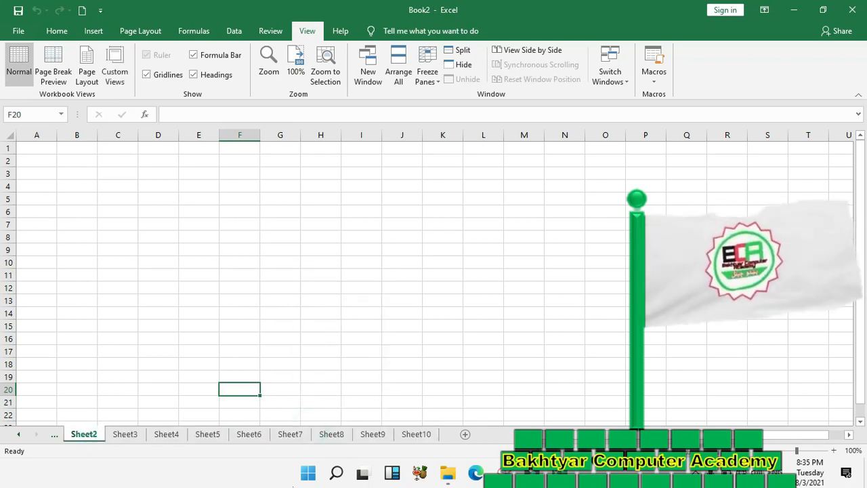
shift+click(427, 435)
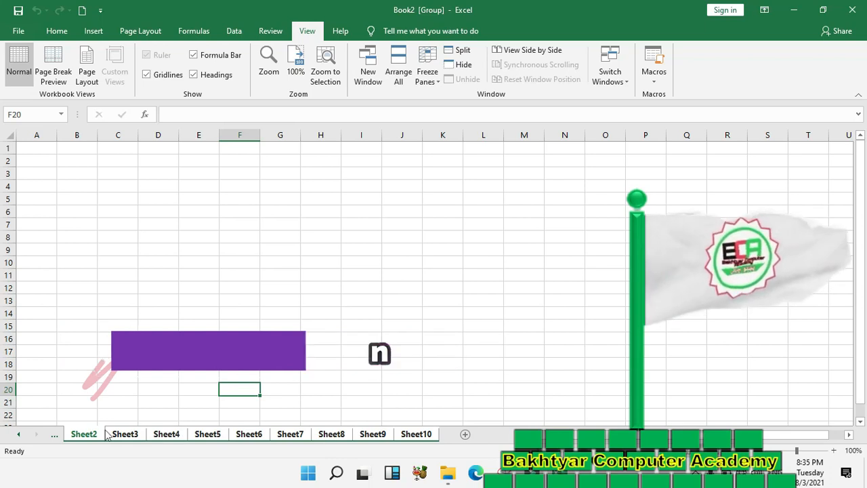
right_click(248, 437)
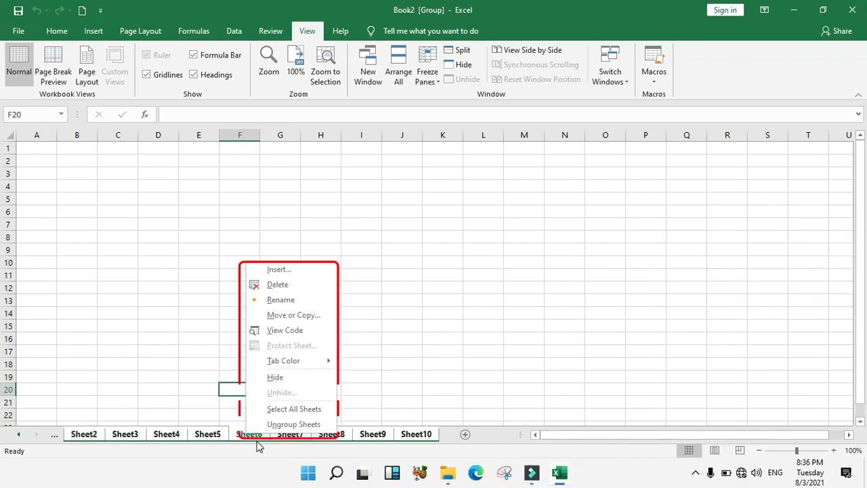
click(275, 385)
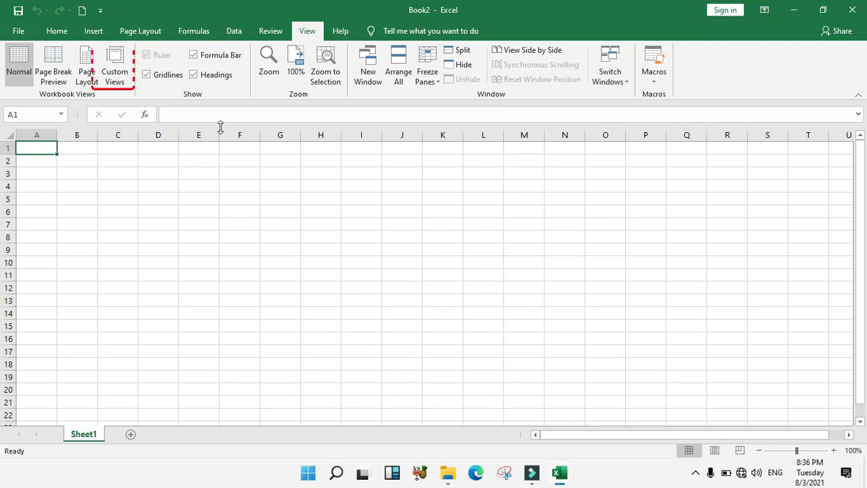
Show the saved custom view "All Sheet Hidden Tricks" to bring back all the hidden sheets
click(125, 60)
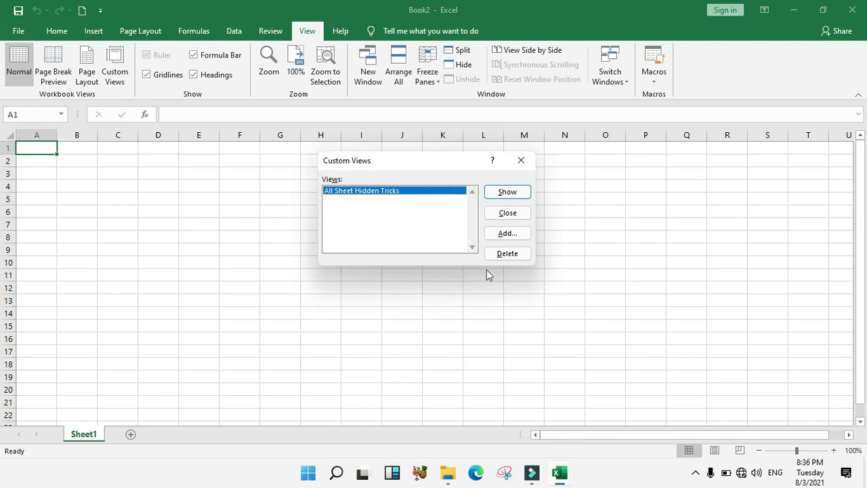
click(509, 192)
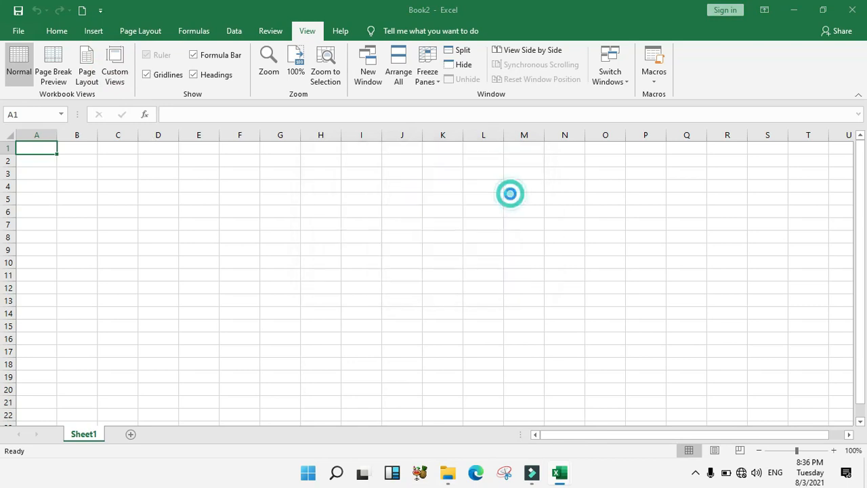